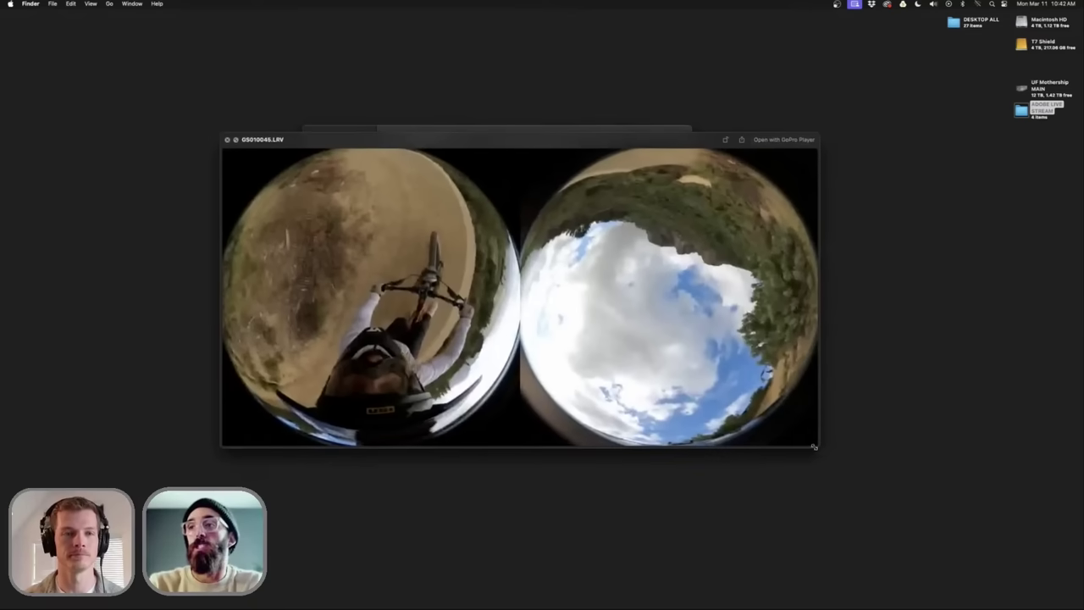
Enlarge the preview of the 360 clip GS010045.LRV and scrub through its footage.
drag(926, 509, 1041, 577)
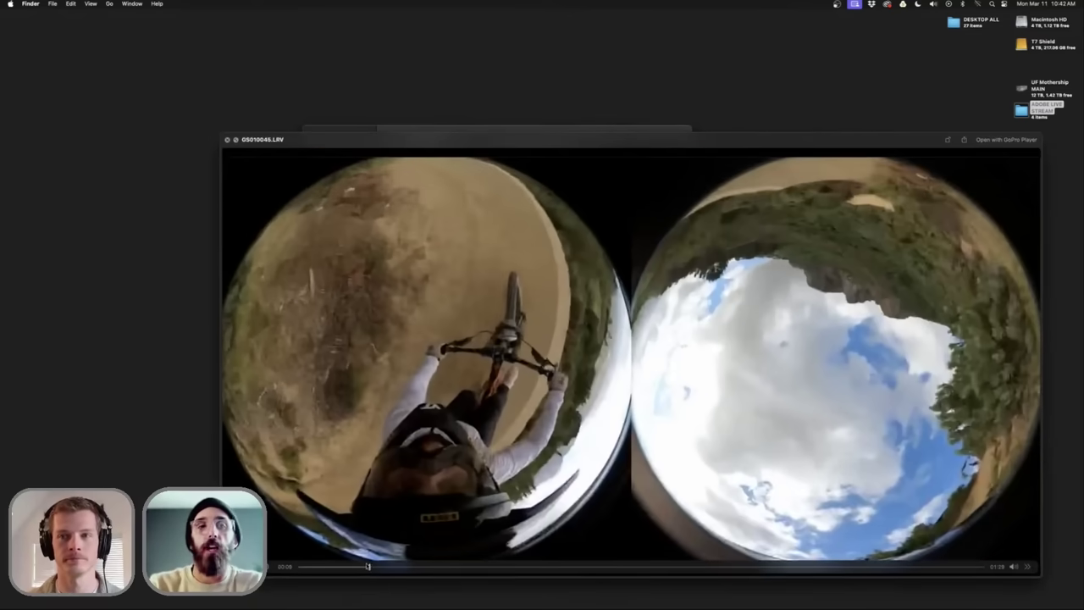
click(365, 567)
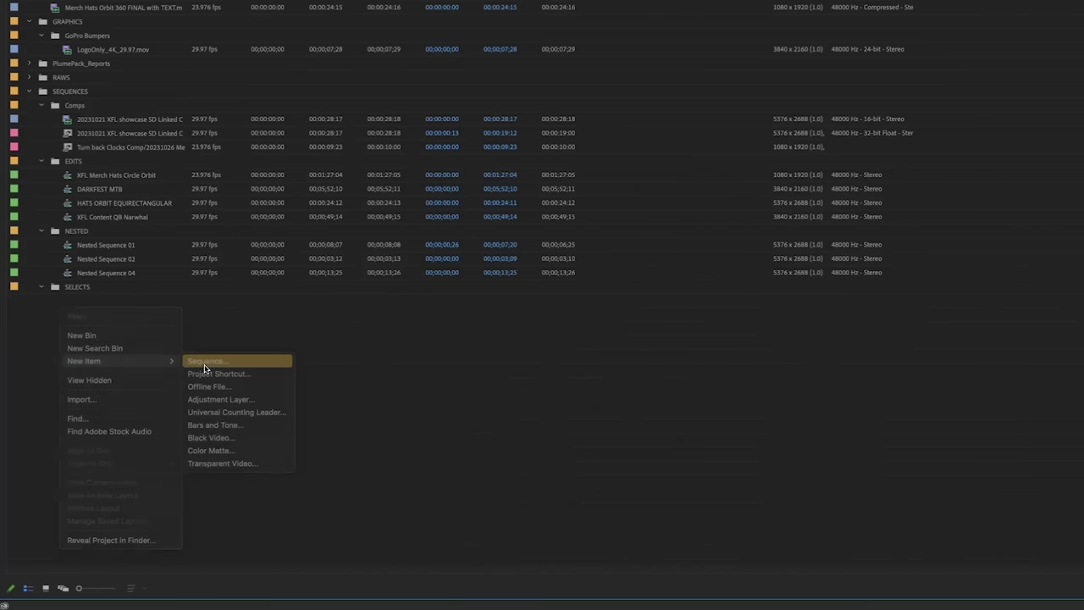
Create a new sequence from the custom preset 3840x2160 - 4k - 23.98.
click(199, 362)
click(399, 185)
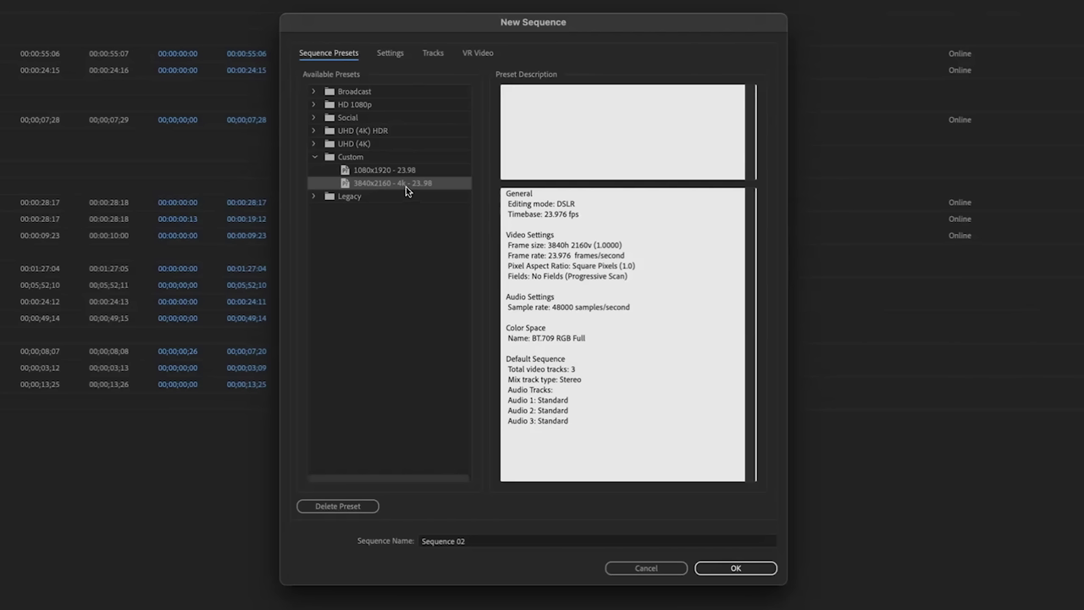
click(734, 569)
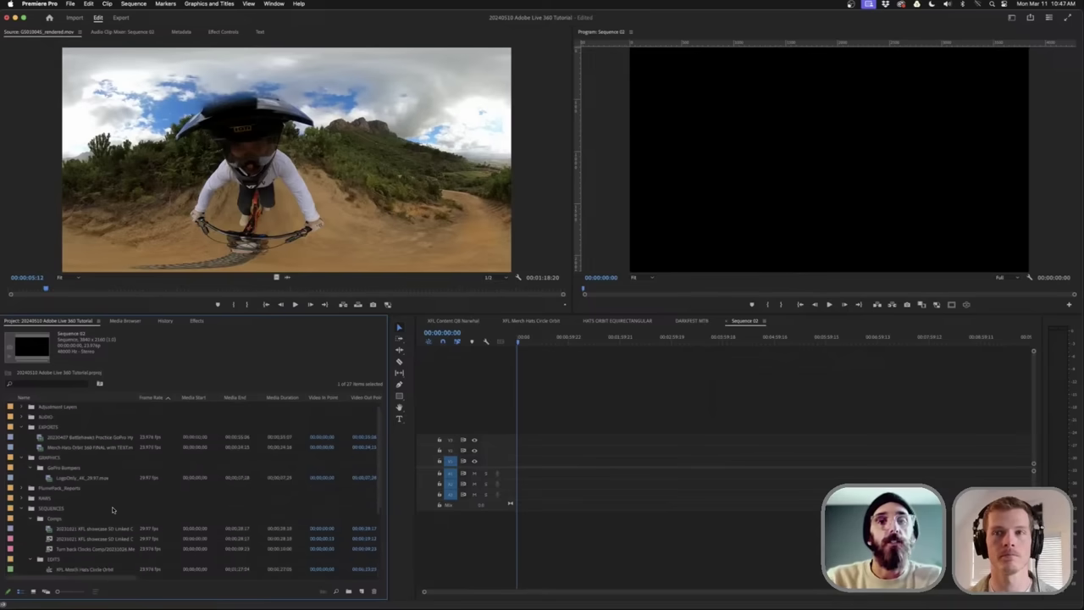
Place GS010045_rendered.mov at the start of the new sequence, keeping the existing sequence settings, and move the playhead to 00:00:13:19.
scroll(113, 510, up, 1)
scroll(113, 510, down, 5)
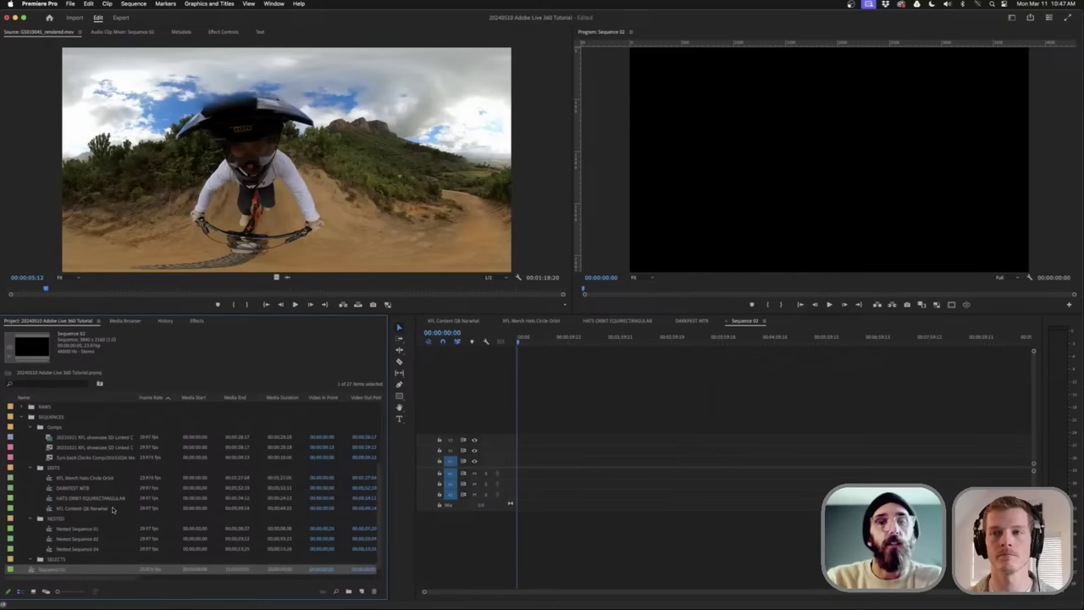
scroll(114, 510, up, 5)
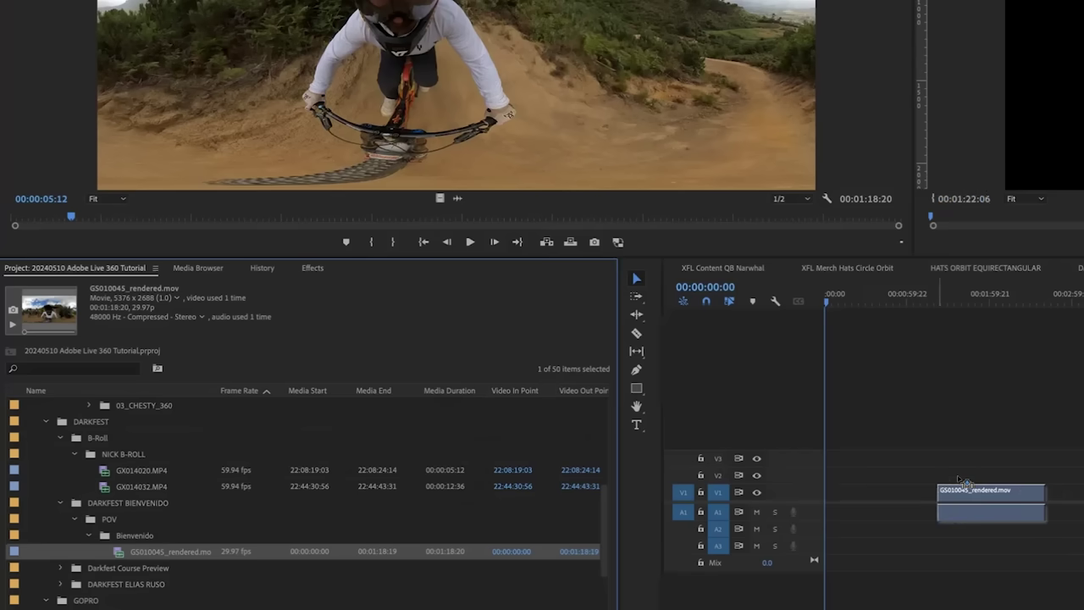
drag(961, 483, 825, 505)
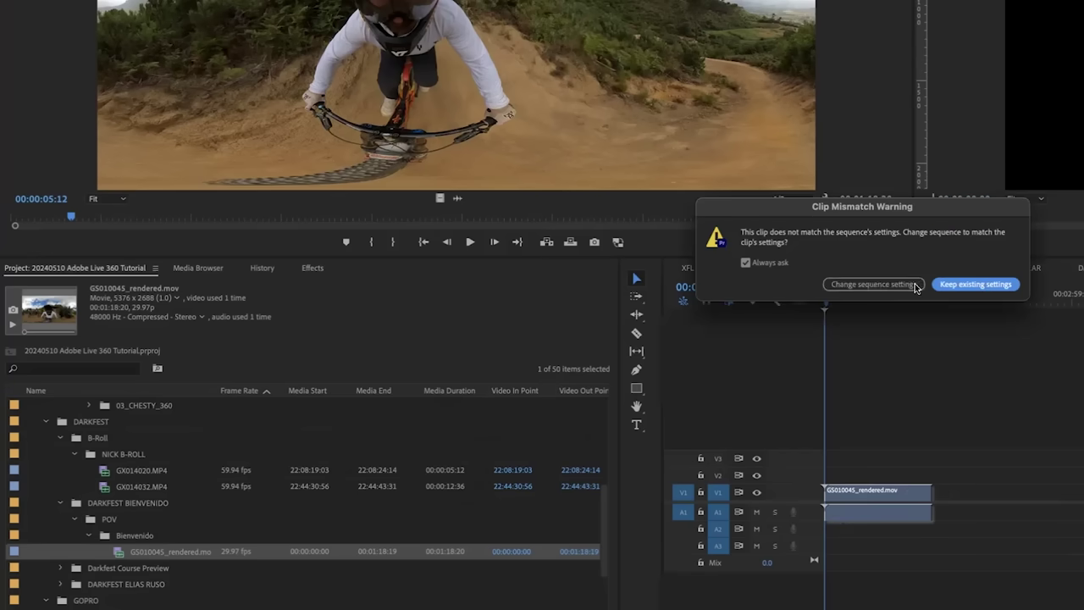
click(935, 289)
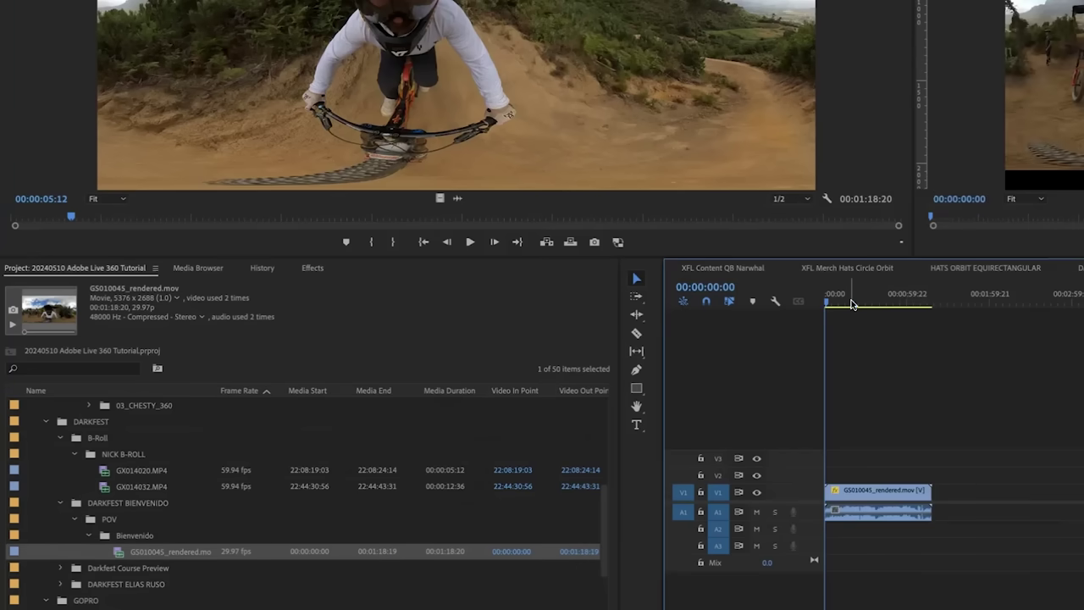
drag(852, 303, 844, 301)
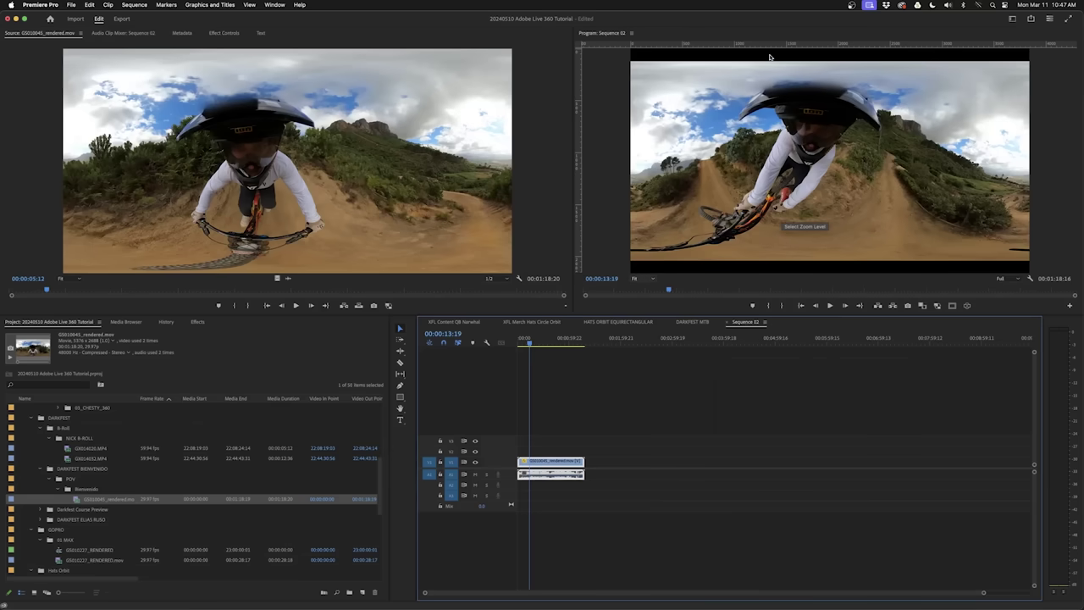
Search the effects for "GoPro FX Re" and apply the GoPro FX Reframe effect to the clip in the timeline.
click(197, 322)
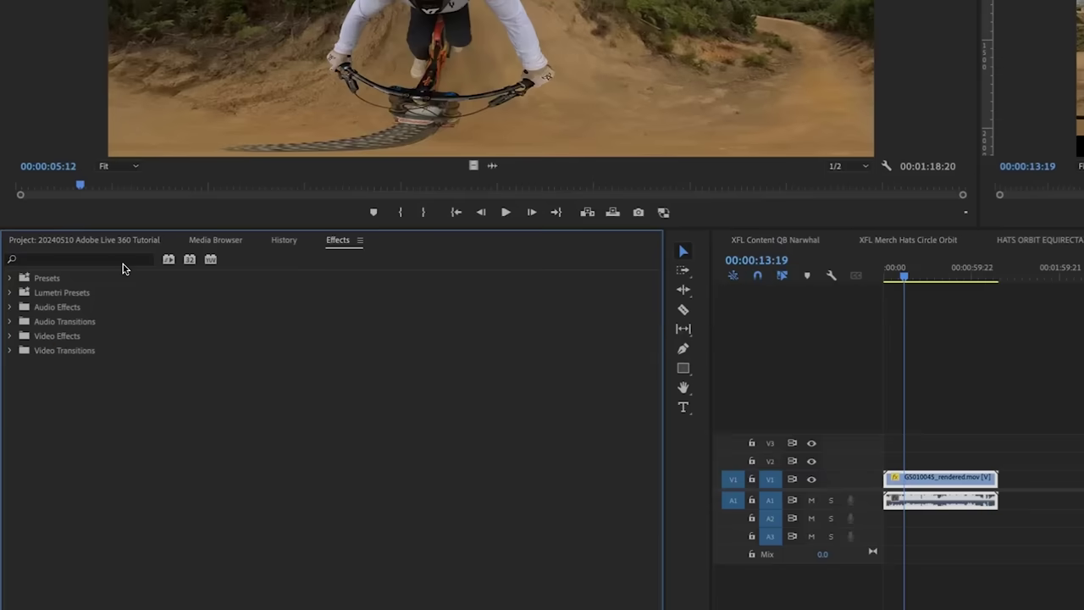
click(71, 335)
text(GoP)
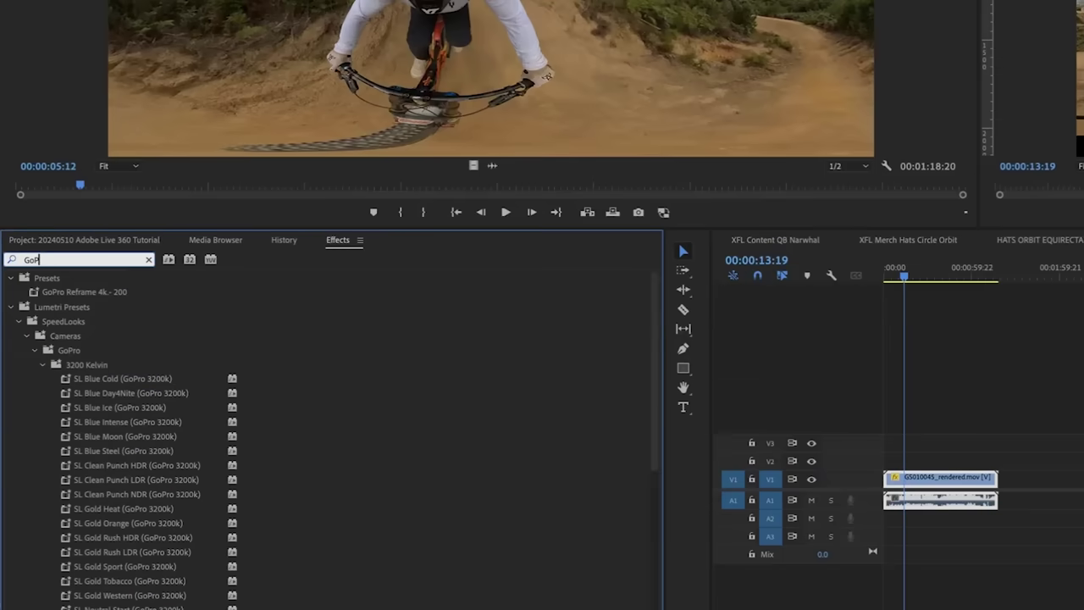
text(ro FX Re)
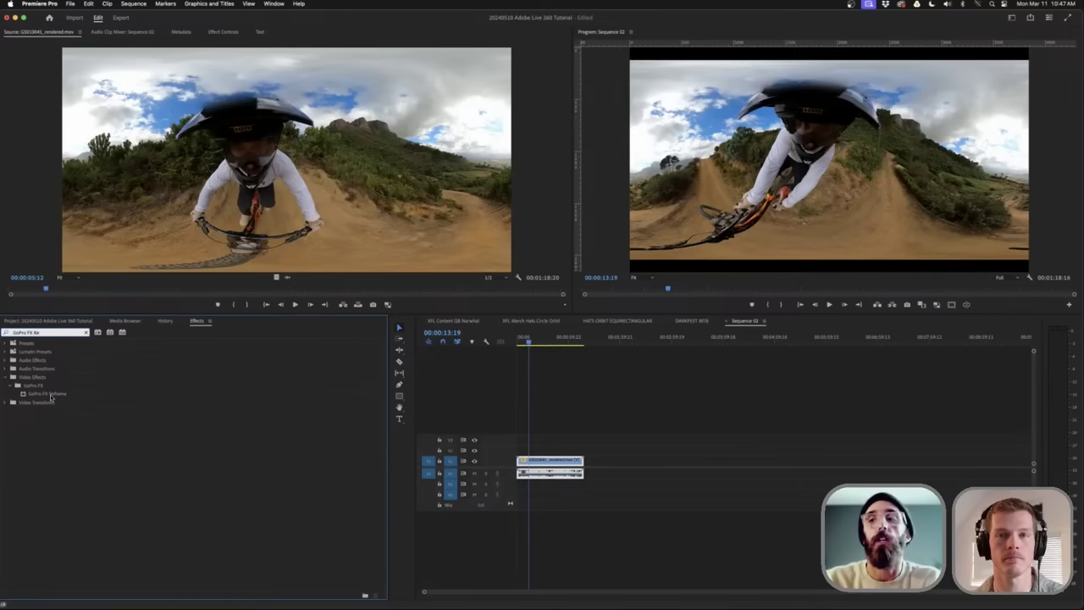
click(88, 366)
drag(47, 394, 540, 464)
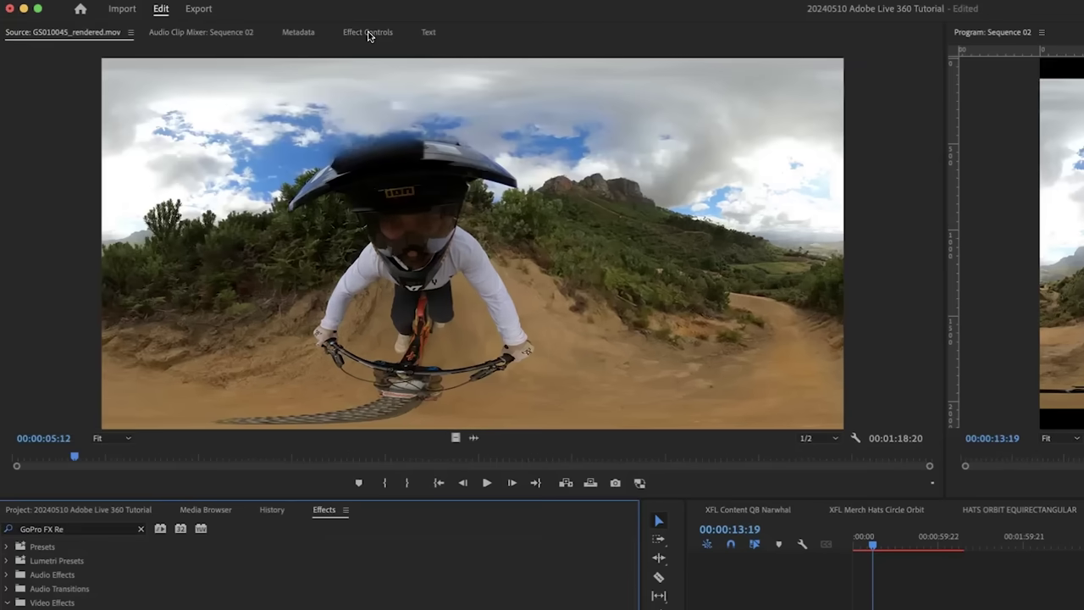
Set the GoPro FX Reframe projection of the clip to UHD 16:9 (3840x2160).
click(368, 35)
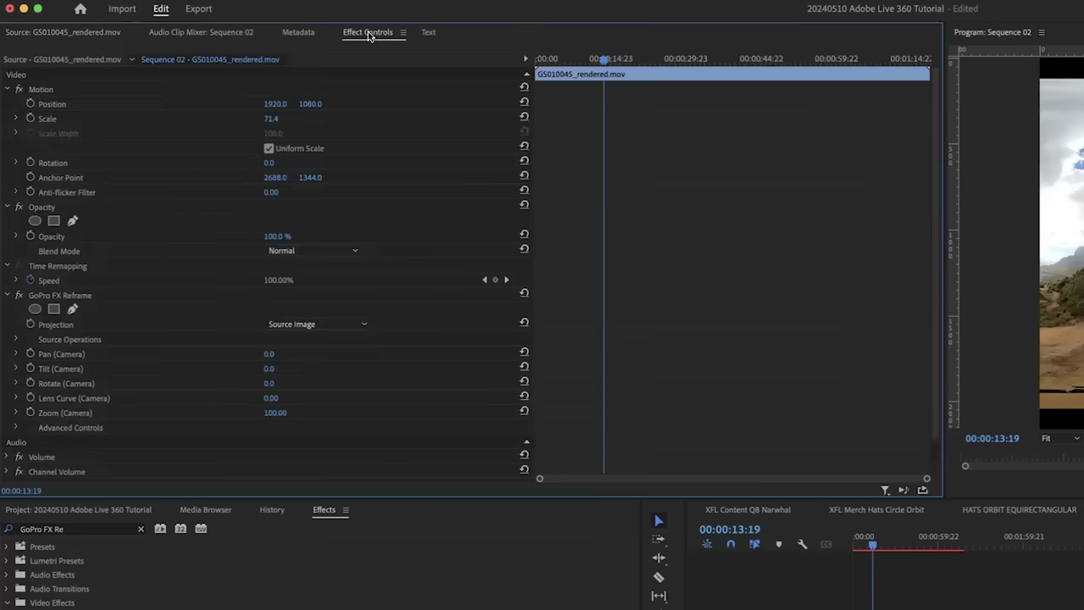
click(342, 325)
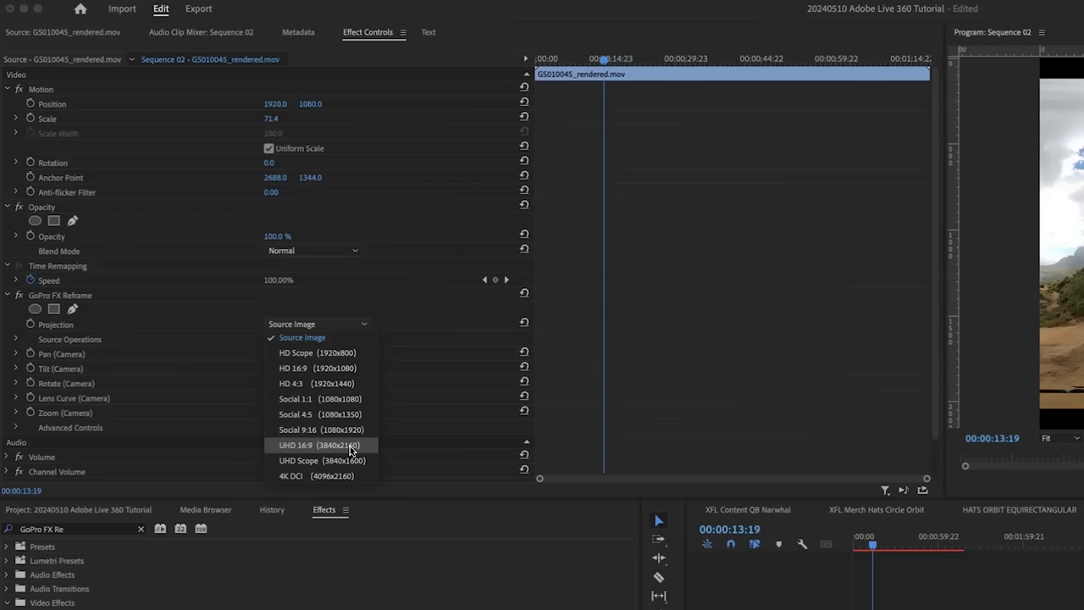
click(352, 448)
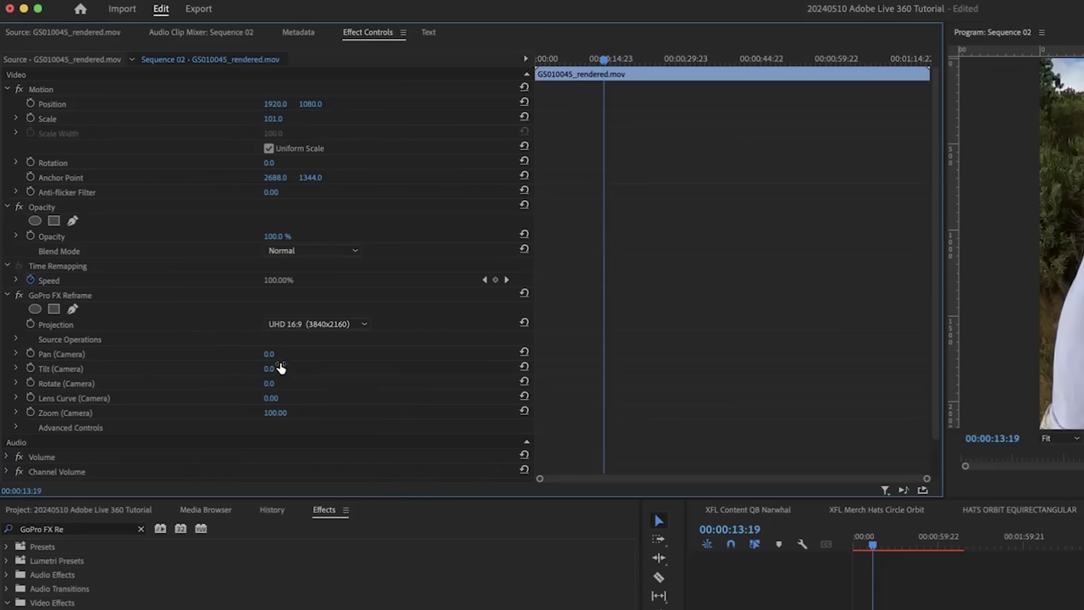
Try out the GoPro FX Reframe camera controls with a pan of -22°, and undo the test adjustments.
mouse_move(269, 354)
mouse_down()
mouse_move(296, 355)
mouse_move(230, 355)
mouse_move(251, 355)
mouse_up()
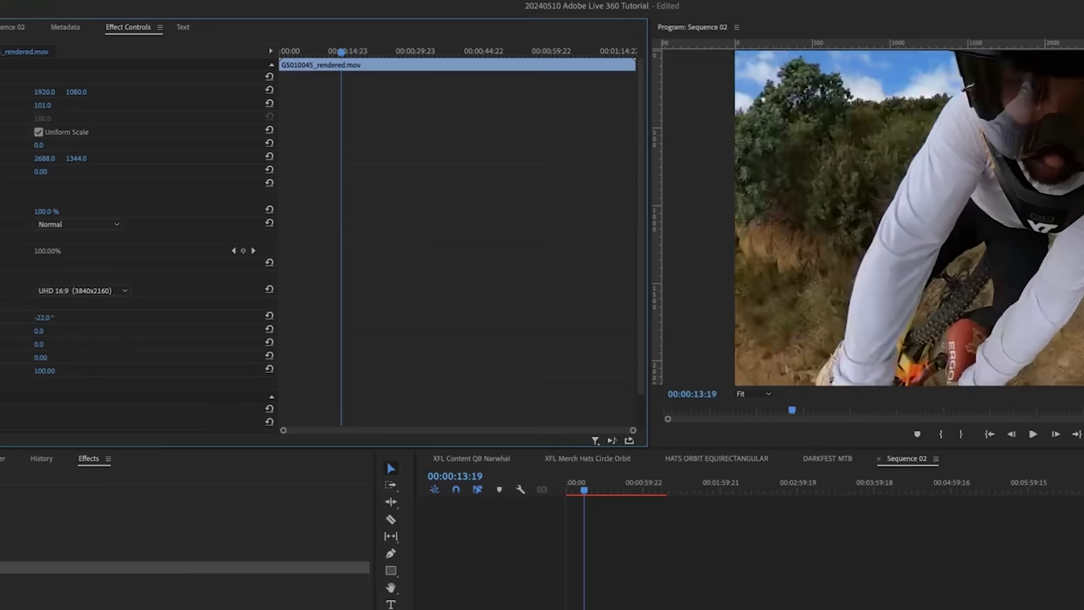
drag(43, 318, 38, 373)
key(ctrl+z)
key(ctrl+z)
key(ctrl+z)
key(ctrl+z)
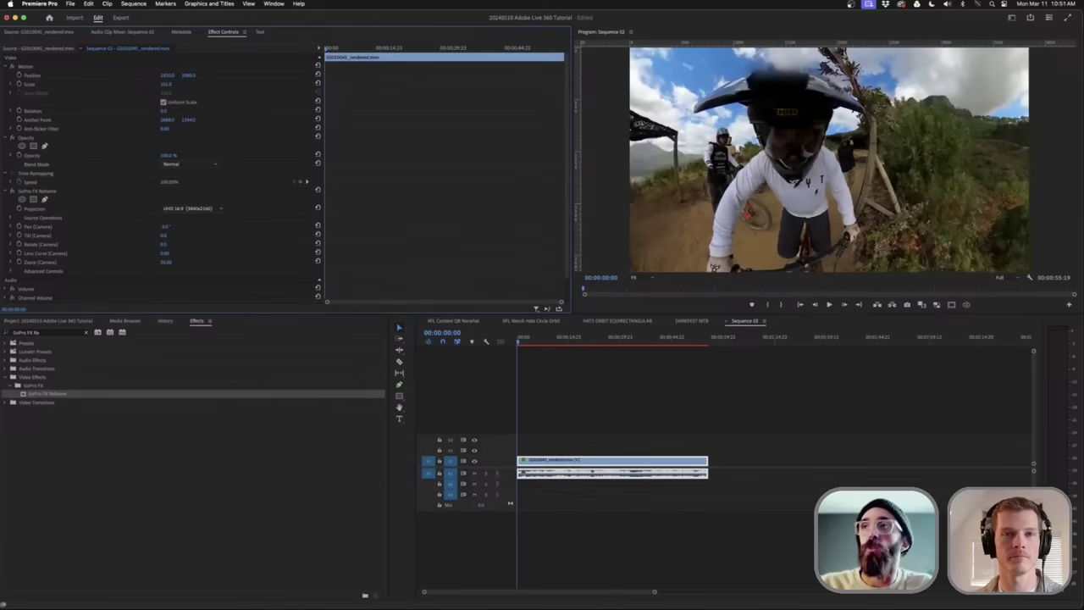
Set the camera pan to -22° at the clip's start and enable keyframing for pan, tilt, rotate and zoom.
drag(166, 226, 158, 226)
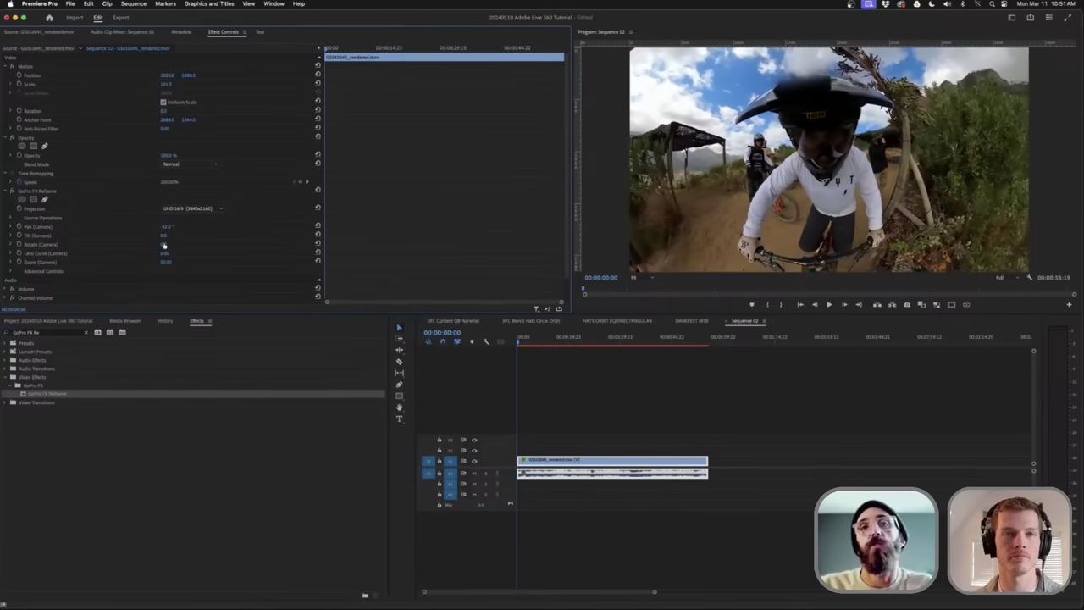
click(164, 236)
click(225, 372)
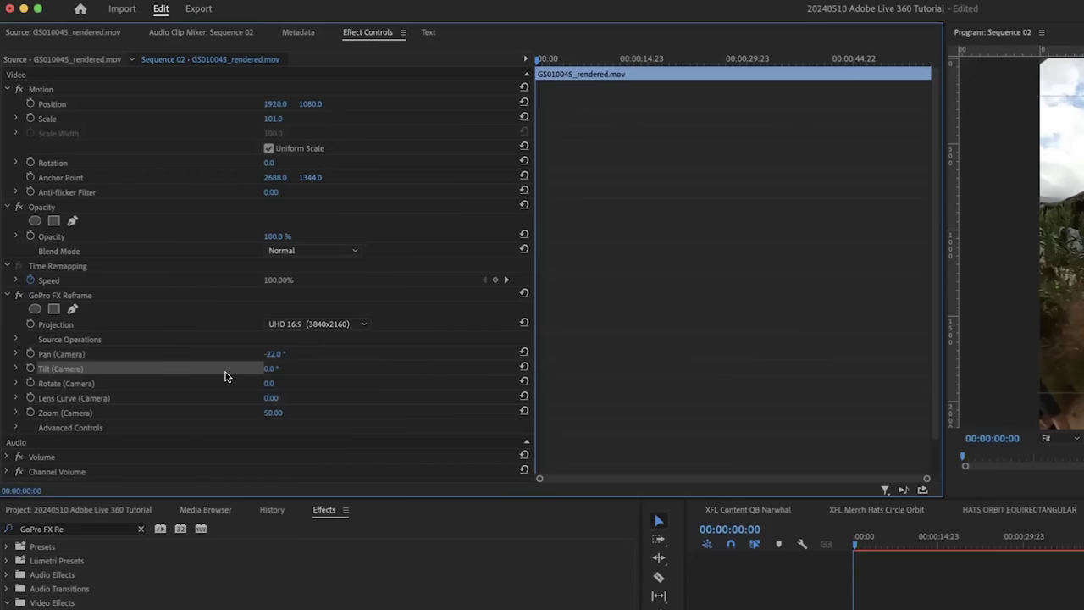
click(30, 356)
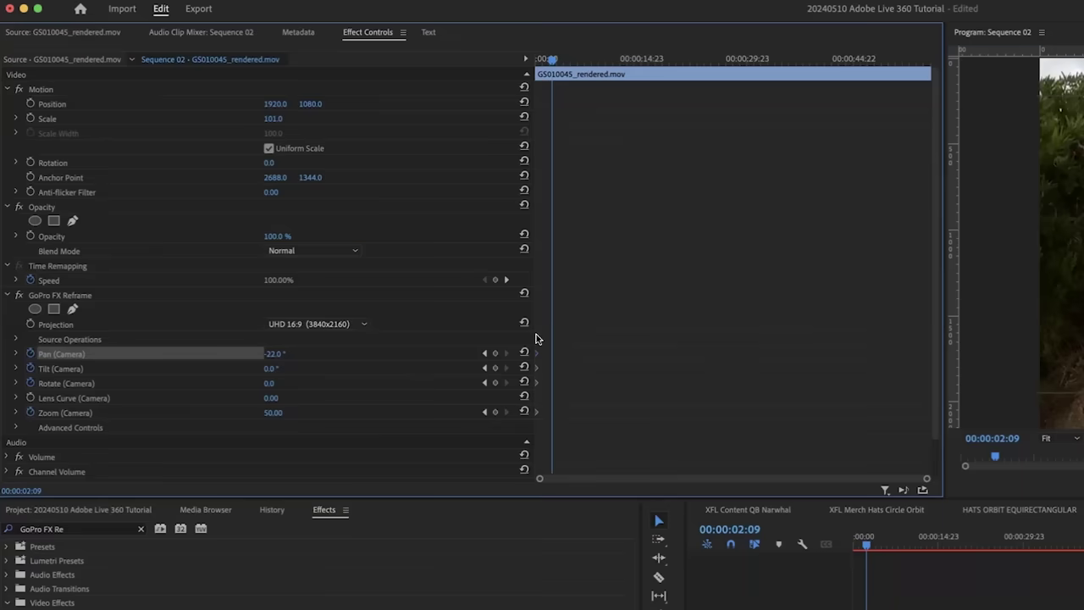
Activate the GoPro FX Reframe on-screen controls and reframe the rider directly in the picture at 00:00:02:09.
click(60, 297)
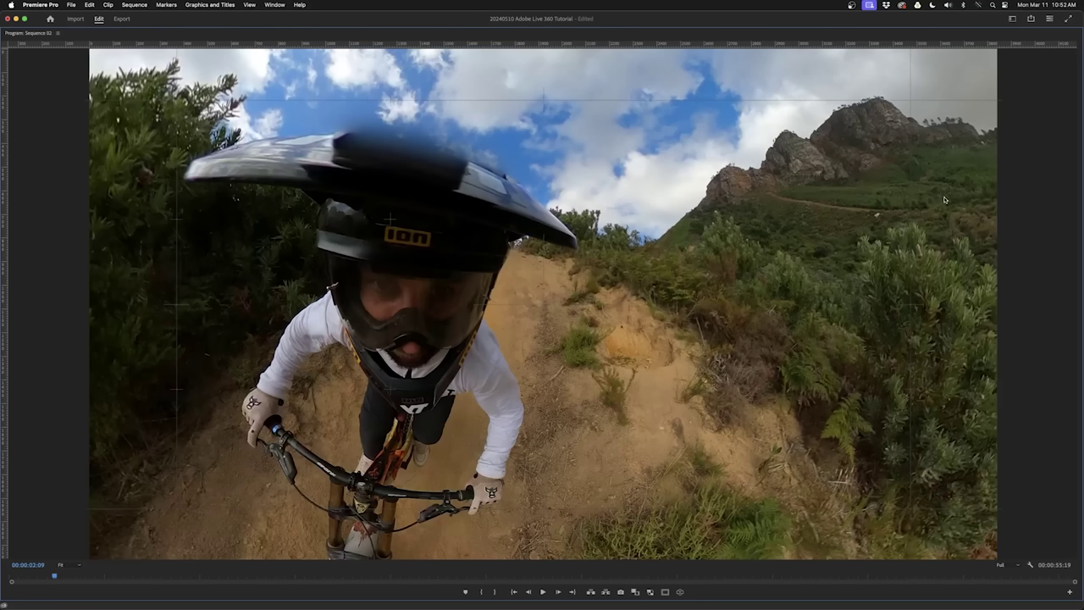
drag(956, 295, 958, 239)
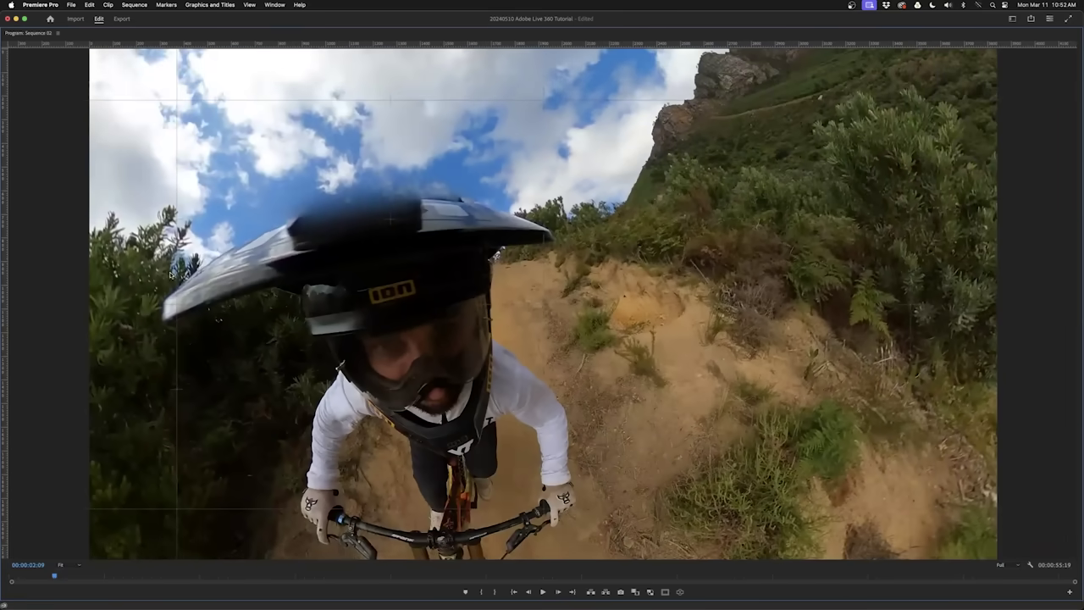
drag(125, 282, 203, 233)
drag(368, 70, 706, 293)
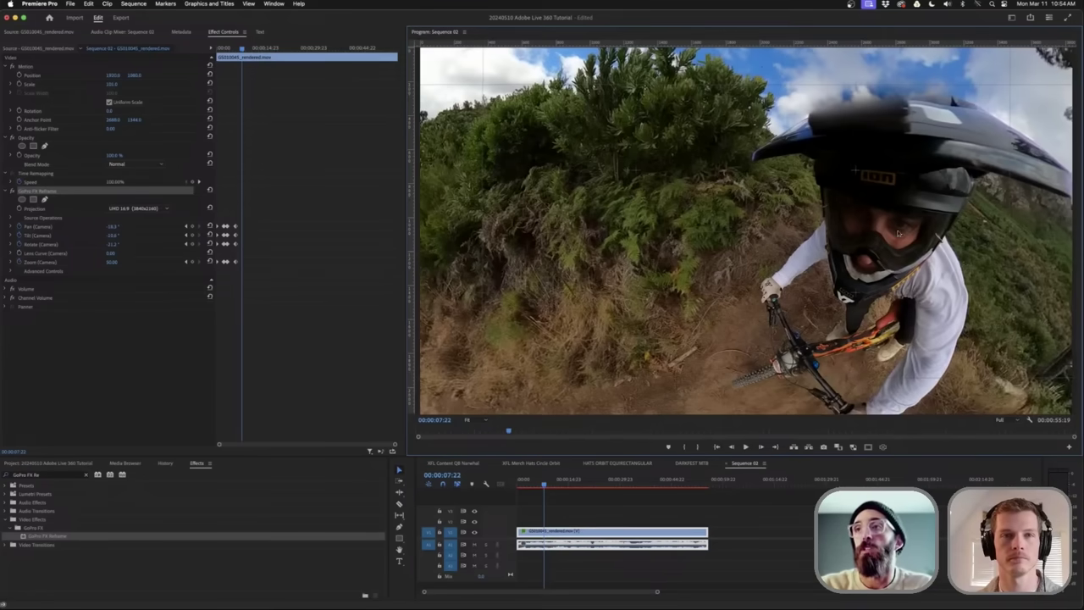
At 00:00:07:22, turn the camera from the rider to the trail ahead and lower the zoom for a wider view.
drag(899, 233, 1034, 226)
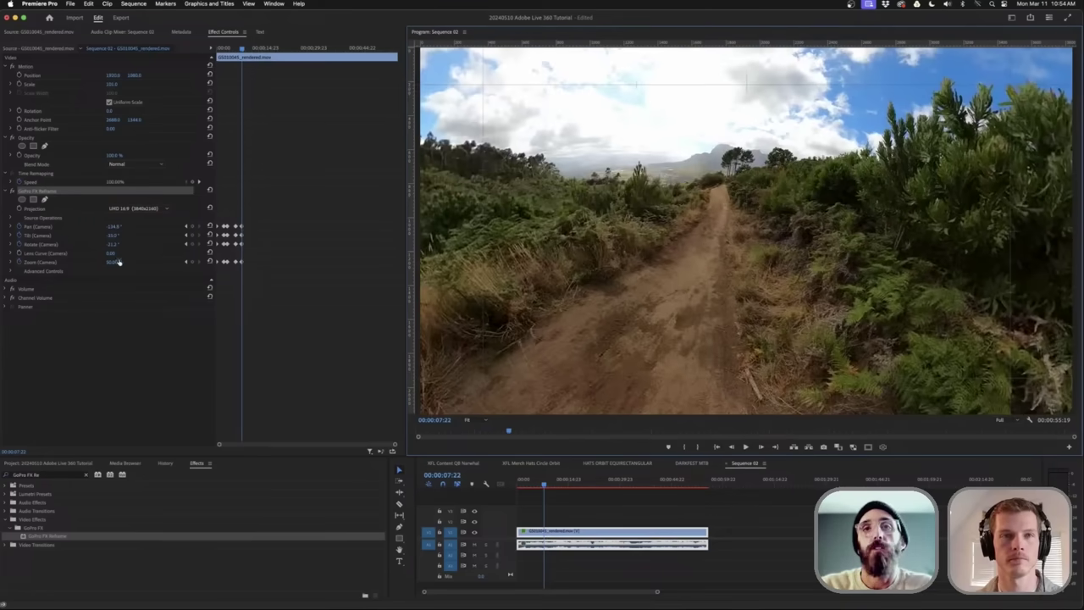
drag(112, 261, 99, 262)
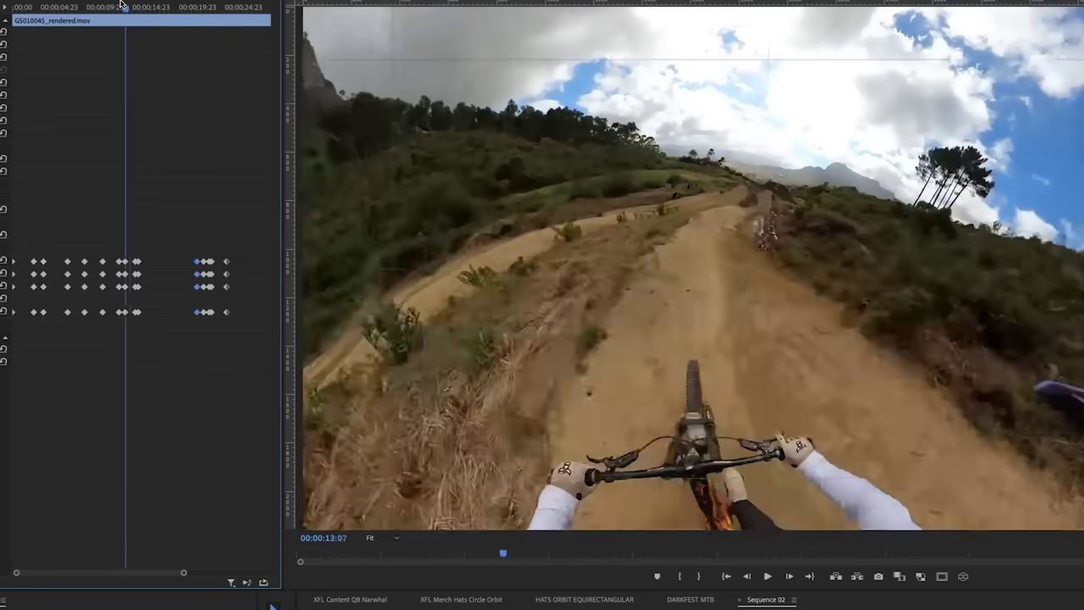
Play back the keyframed camera moves from an earlier point in the clip.
drag(122, 4, 84, 4)
key(space)
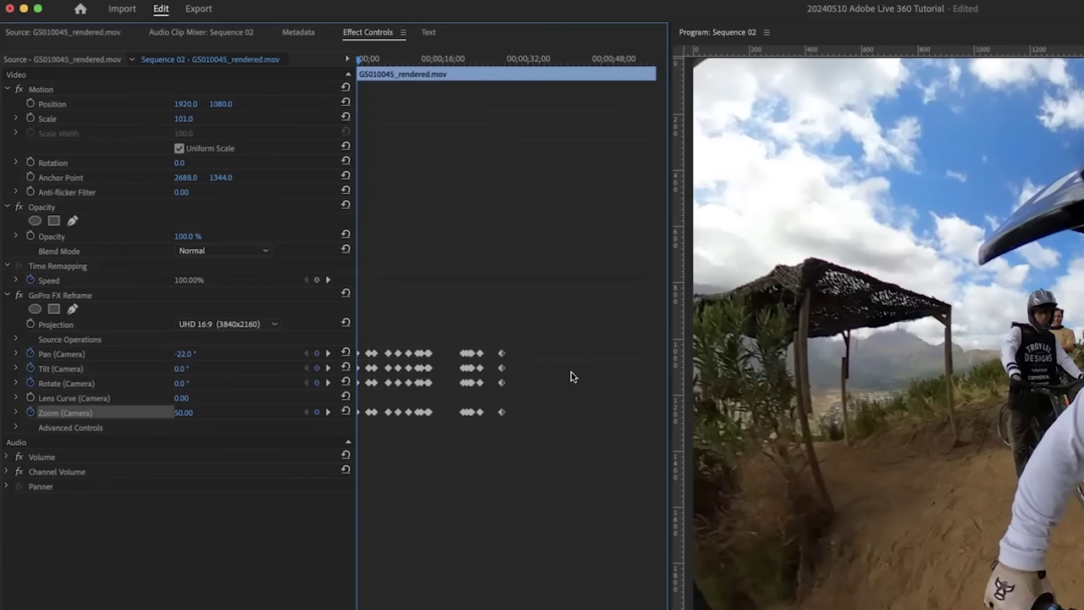
Select all the pan, tilt, rotate and zoom keyframes and change their interpolation to Continuous Bezier.
drag(340, 422, 296, 475)
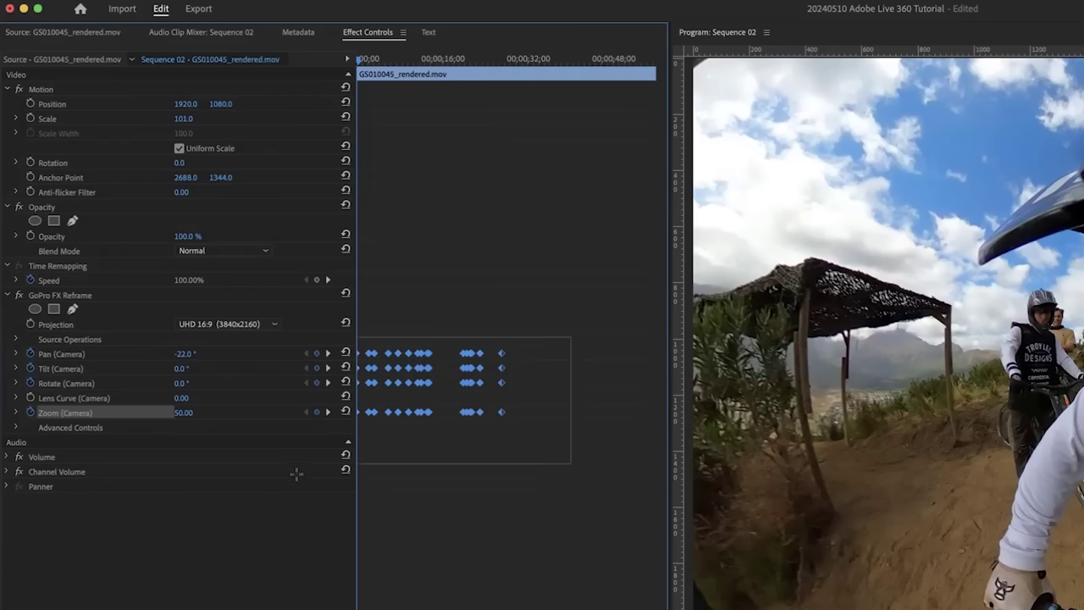
right_click(502, 415)
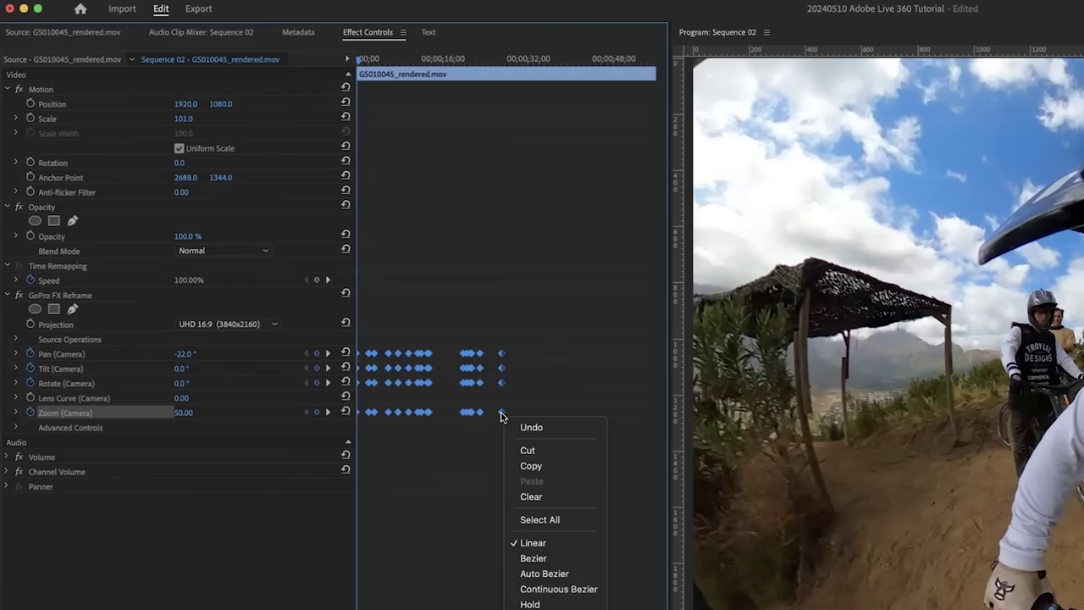
click(573, 590)
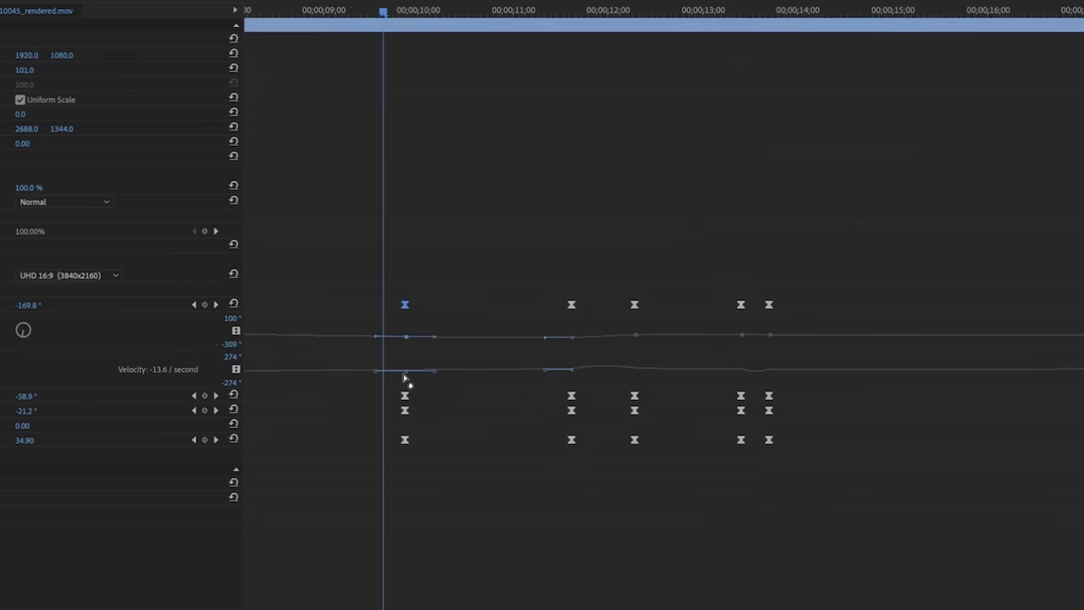
key(minus)
key(equal)
key(equal)
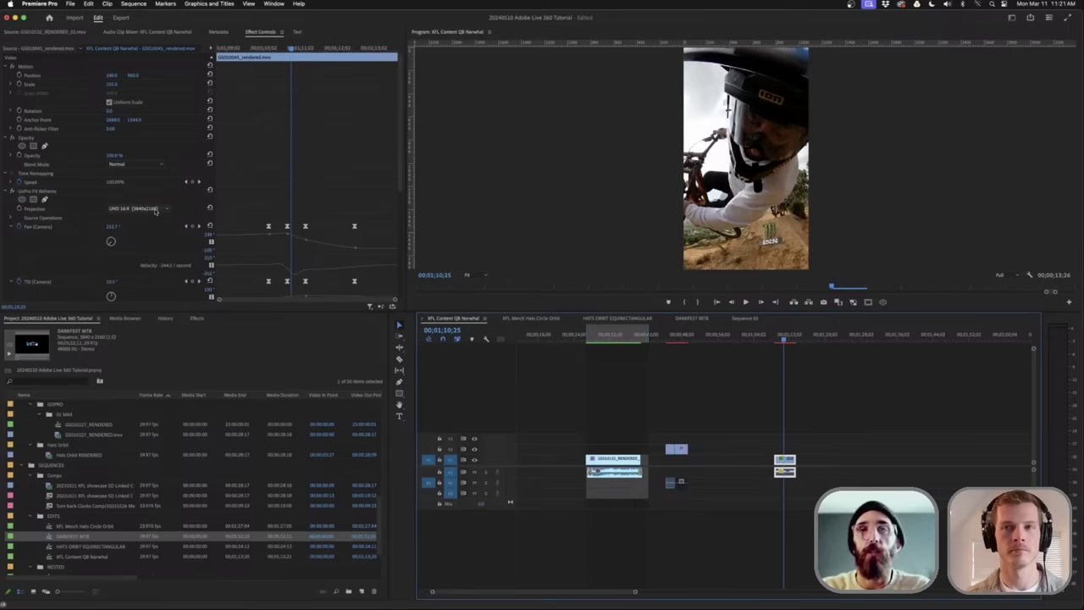
Set the GoPro FX Reframe projection of the vertical sequence's clip at 00;01;10;25 to Social 9:16 (1080x1920).
click(845, 411)
click(780, 467)
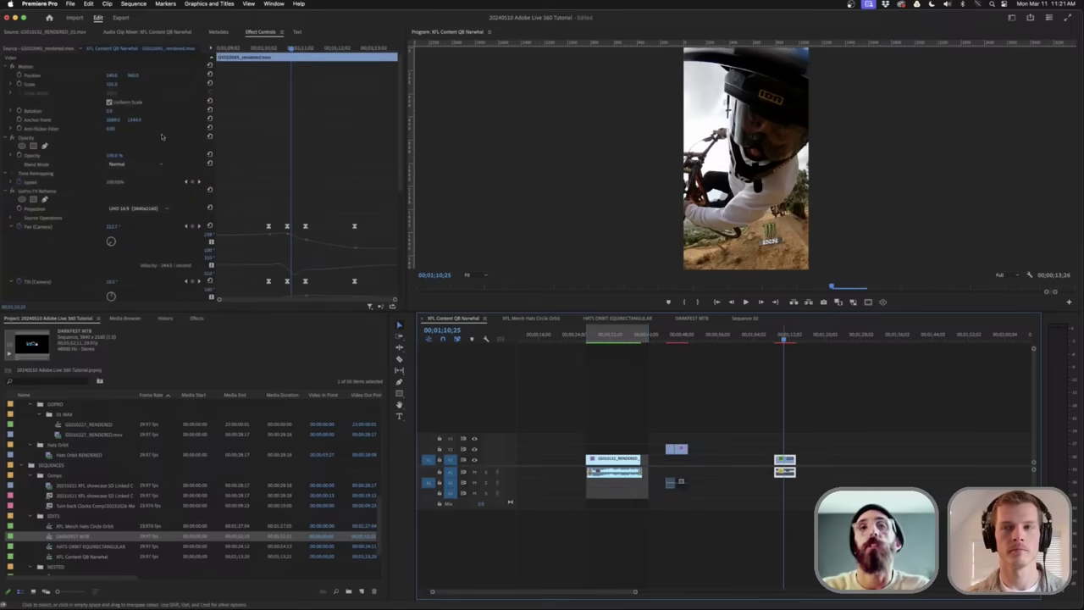
click(225, 247)
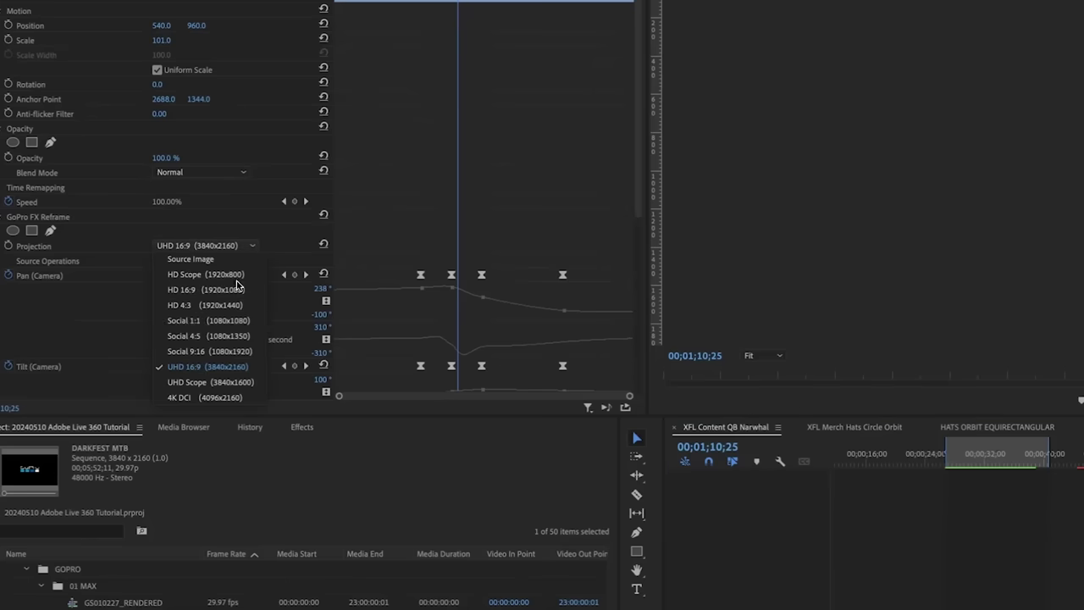
click(241, 351)
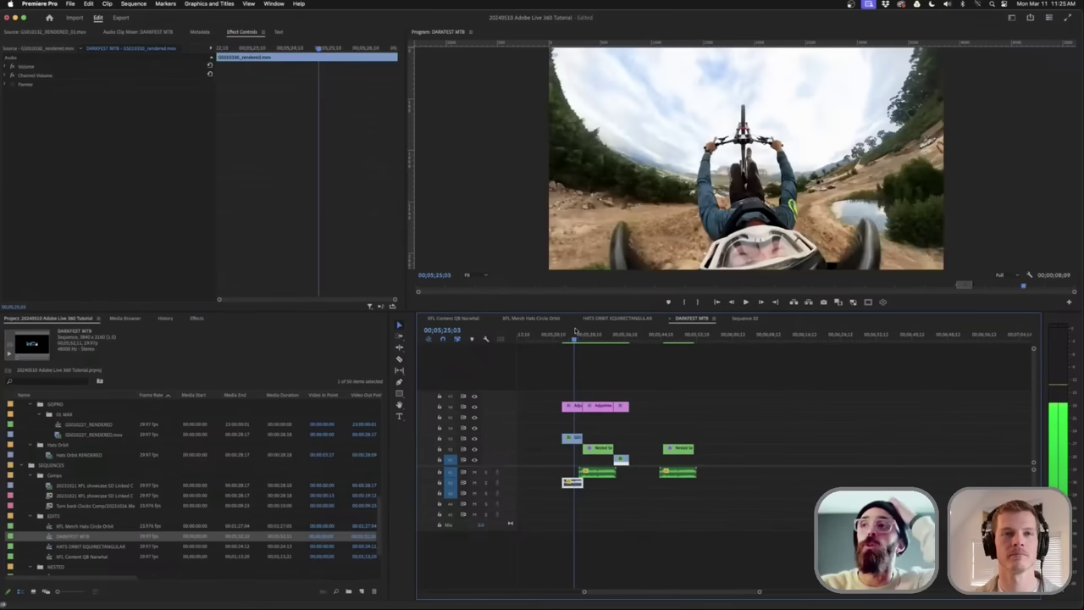
In the DARKFEST MTB sequence, move to 00;05;25;09 and select the clip on V3 to show its effect settings.
mouse_move(576, 331)
mouse_down()
mouse_move(592, 329)
mouse_move(576, 330)
mouse_up()
click(575, 441)
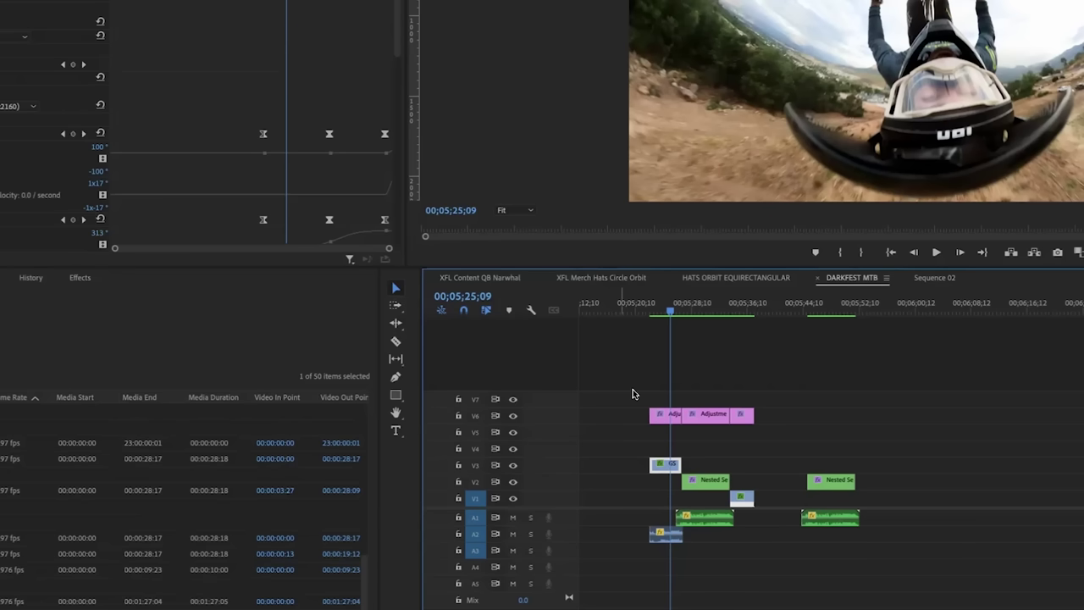
Nest the selected V3 clip into a sequence named Nested Sequence 01.
right_click(667, 468)
click(709, 382)
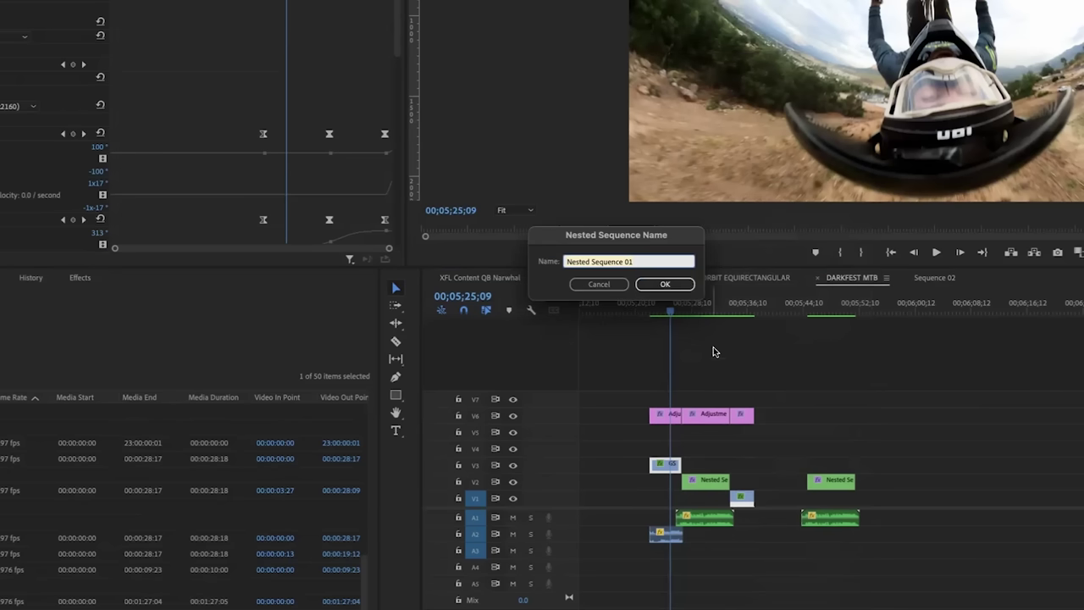
click(666, 285)
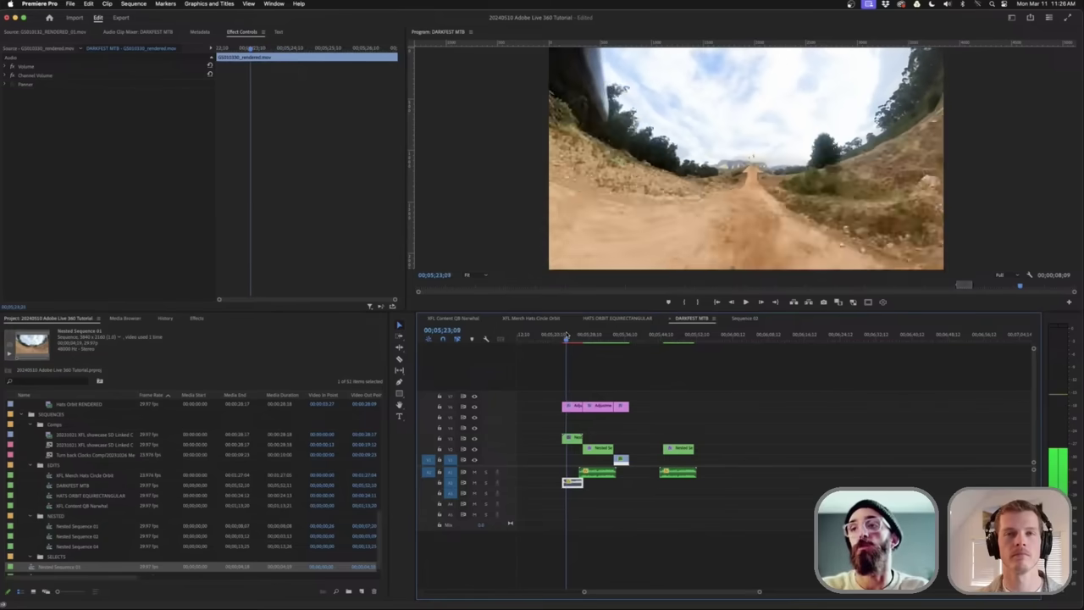
Show the Time Remapping Speed line on the V3 nested clip and expand the Video 3 track to make it editable.
key(equal)
key(equal)
key(equal)
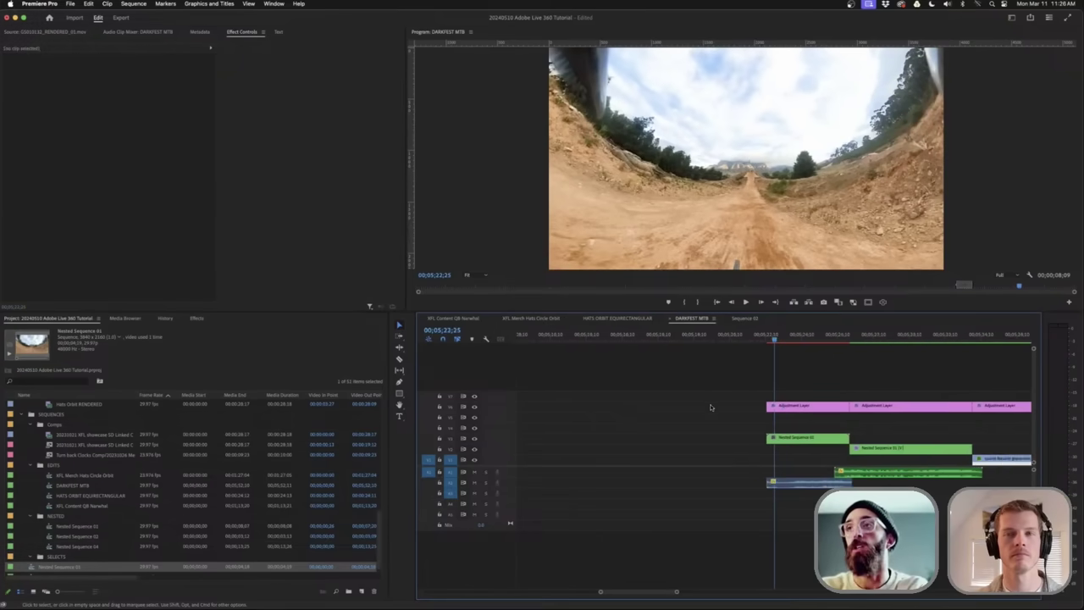
click(774, 338)
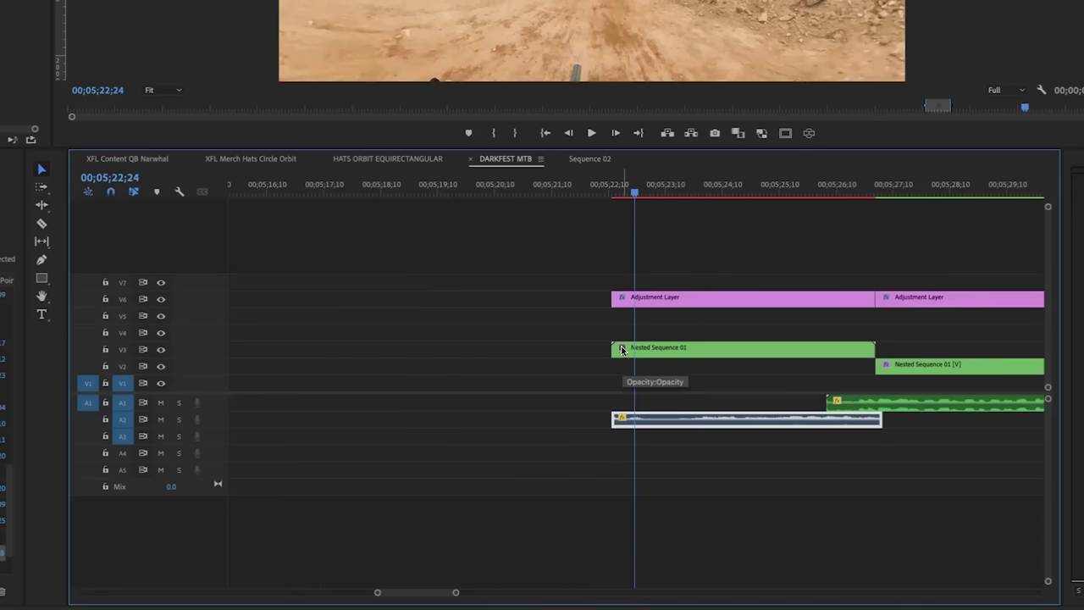
click(622, 347)
mouse_move(670, 396)
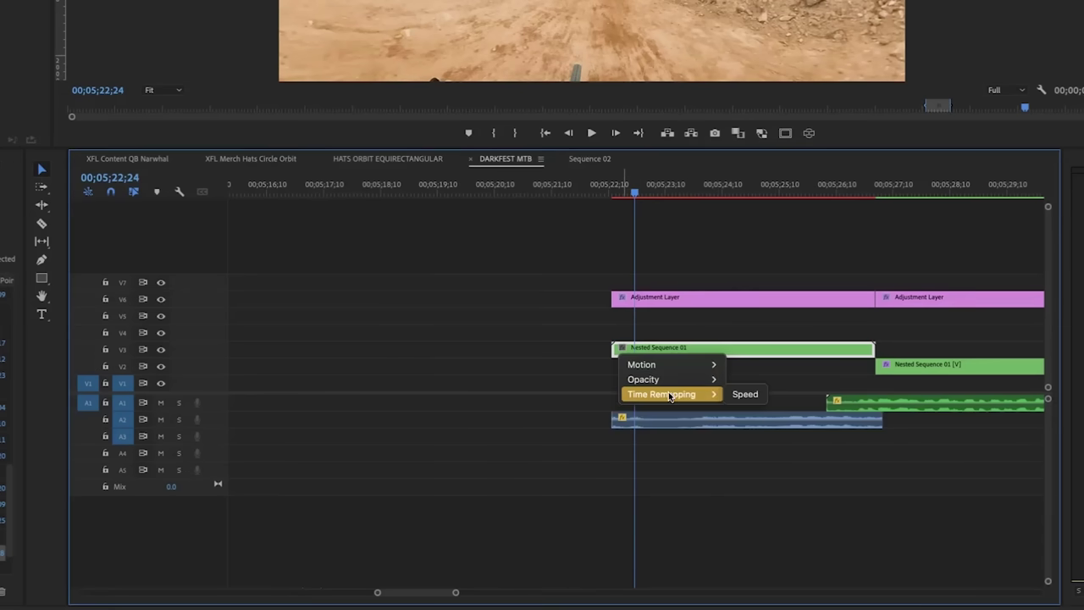
click(743, 395)
key(equal)
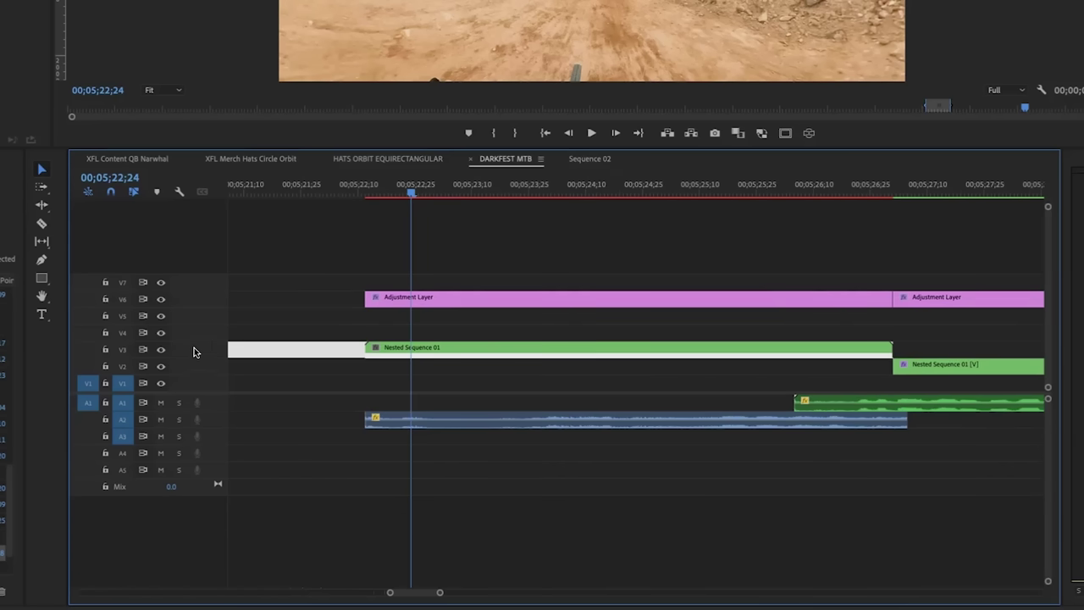
double_click(208, 353)
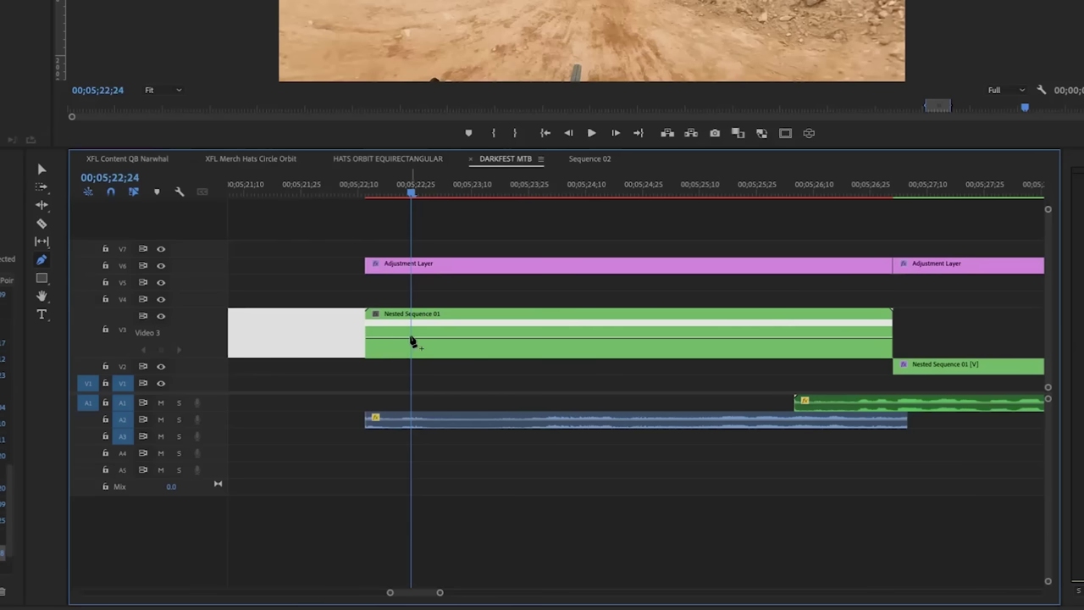
Add speed keyframes from 00;05;22;24, raise the speed between them, split the second into a gradual ramp, and play the result.
click(411, 339)
drag(418, 195, 564, 193)
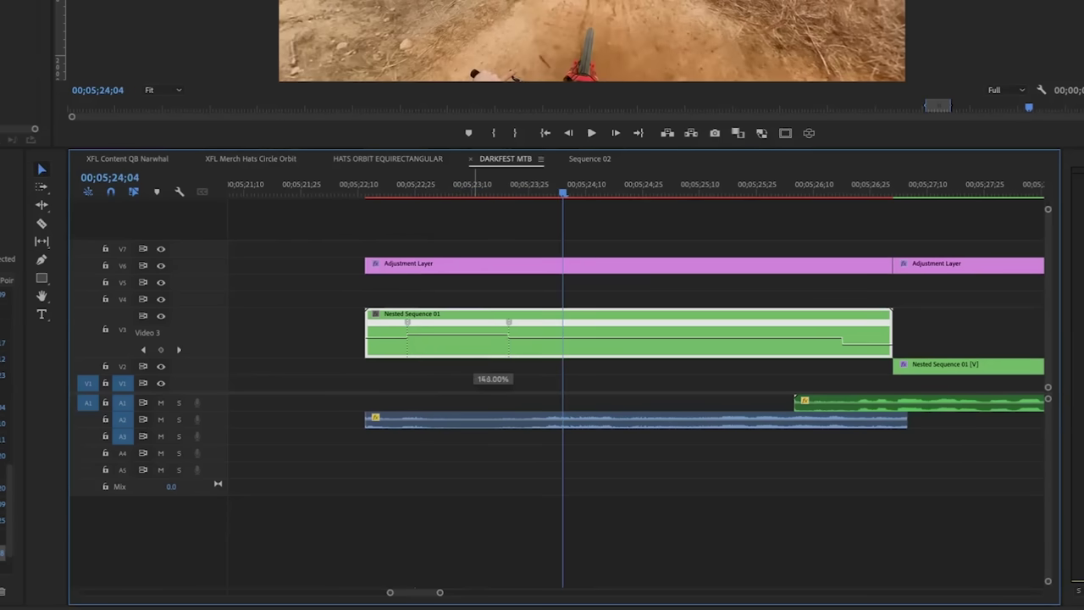
drag(473, 330, 498, 324)
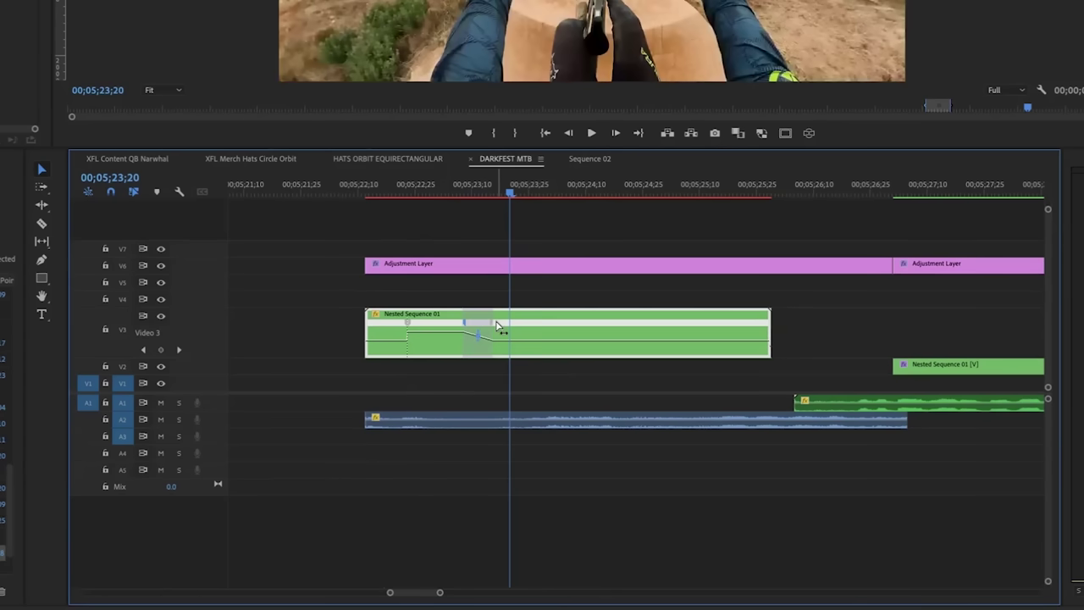
click(374, 187)
key(space)
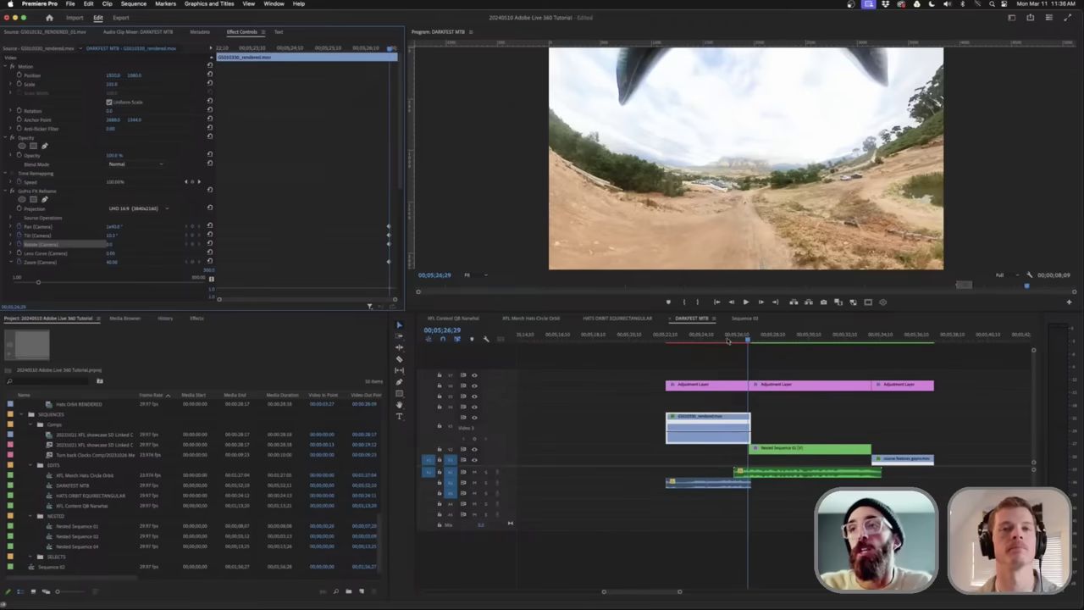
At 00;05;22;28 in the V3 clip, keyframe the GoPro FX Reframe Zoom at 79 and increase Lens Curve.
drag(710, 337, 677, 336)
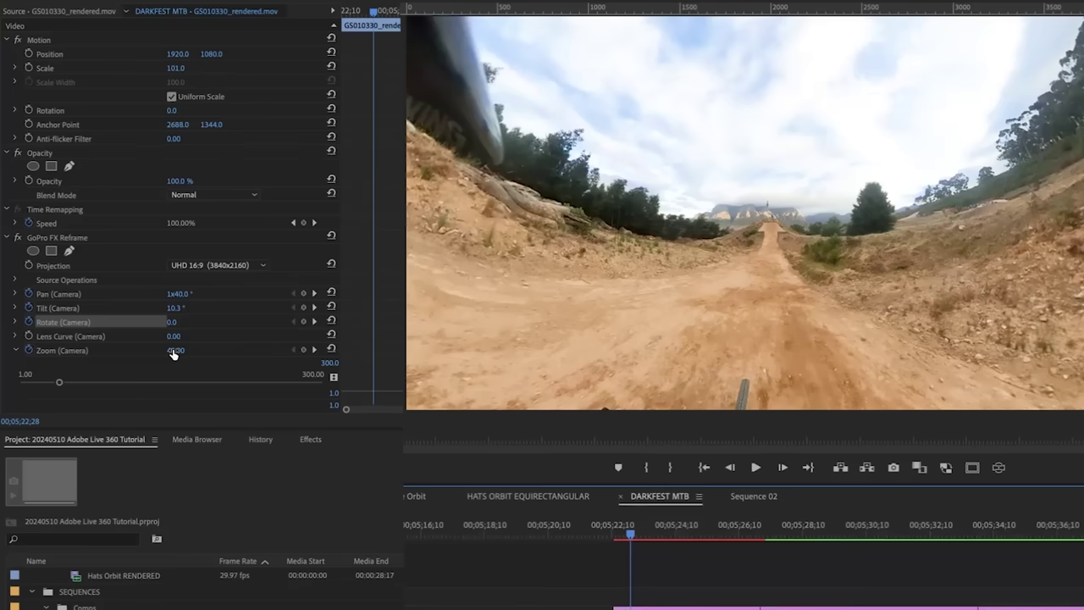
drag(111, 263, 136, 263)
drag(105, 382, 98, 382)
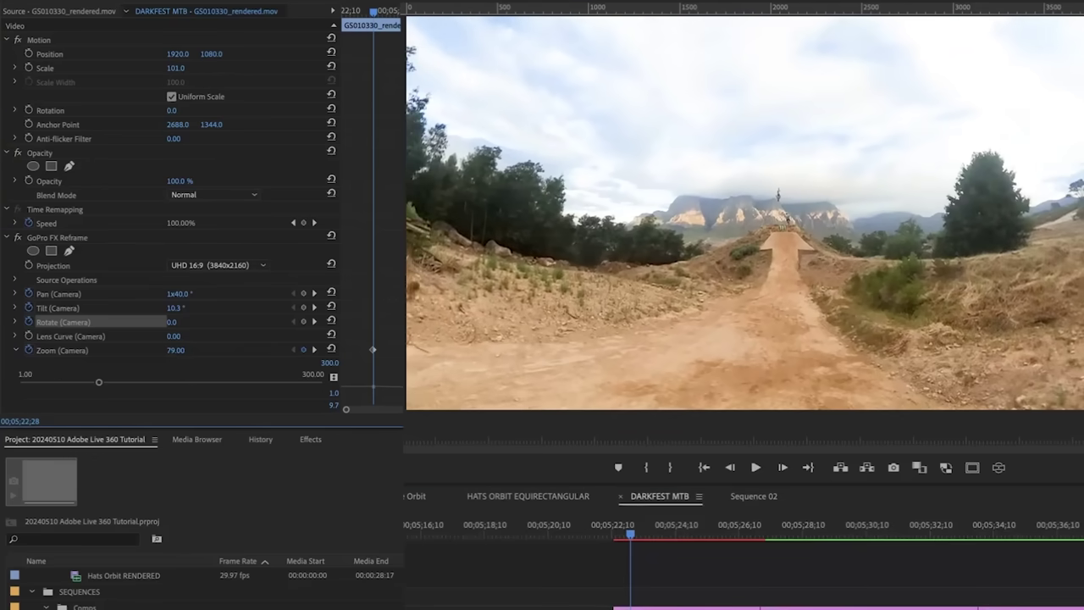
drag(173, 336, 207, 337)
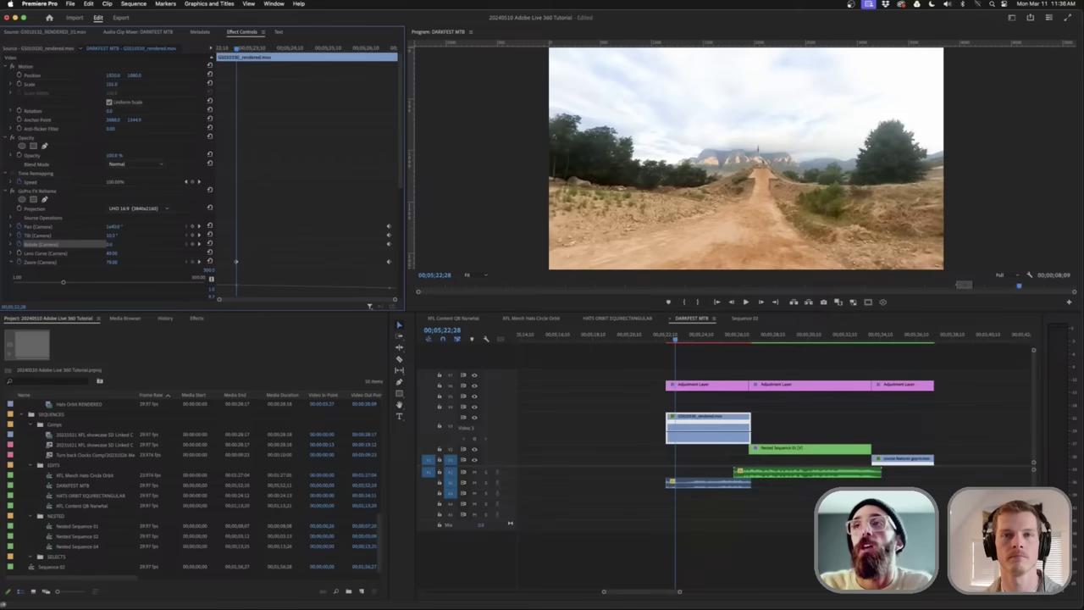